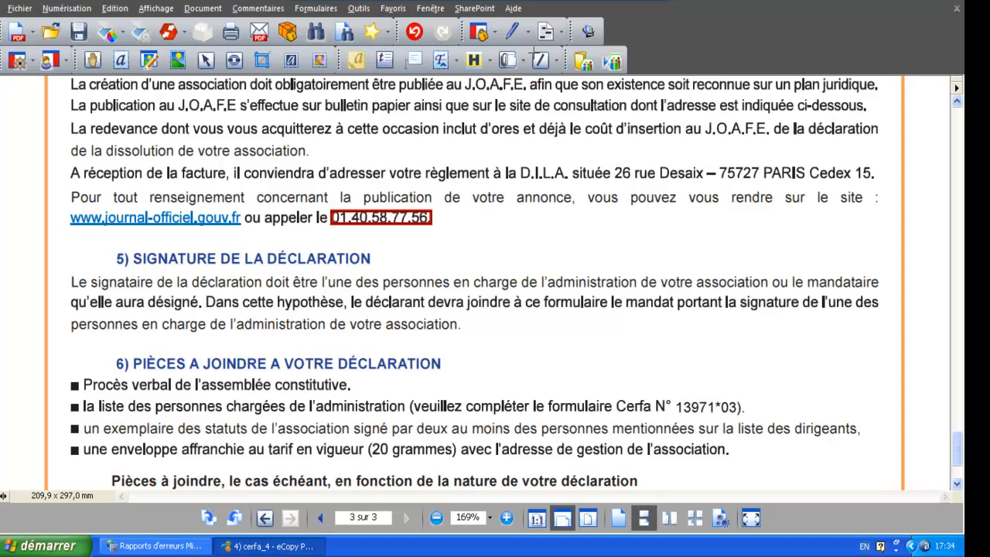
Step: Search the active document for the single phrase "J.O.A.F.E." with Search and Redact (Rechercher et biffer)
left_click(559, 32)
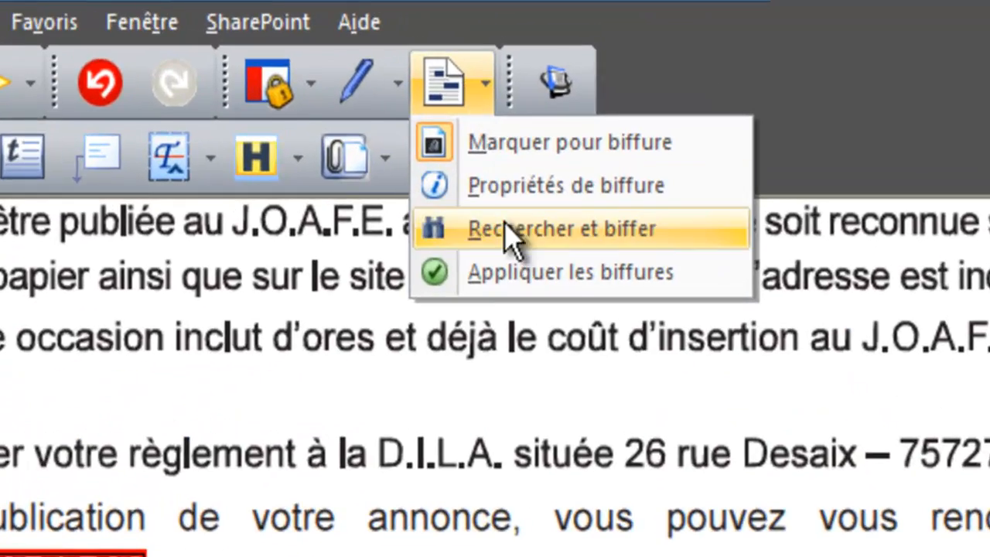
left_click(496, 232)
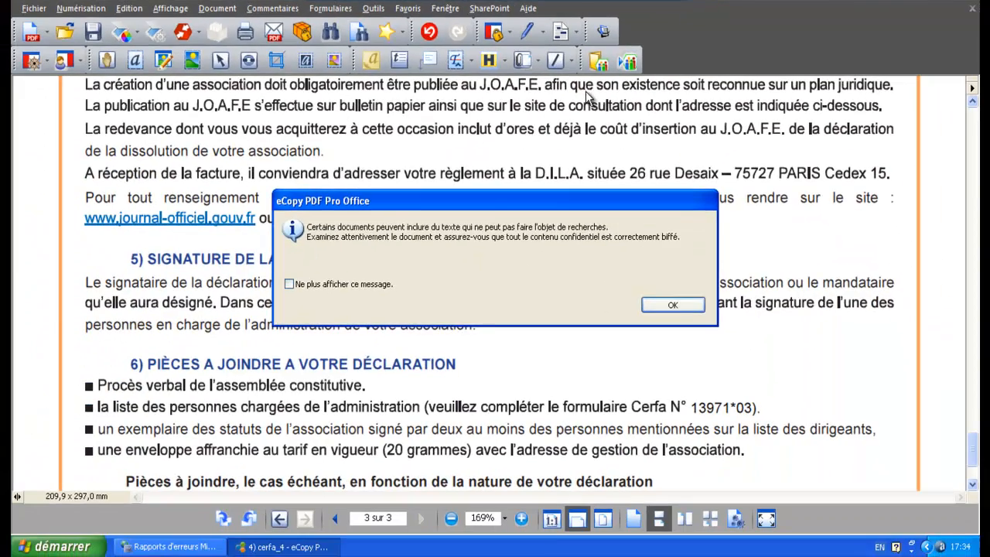
left_click(670, 305)
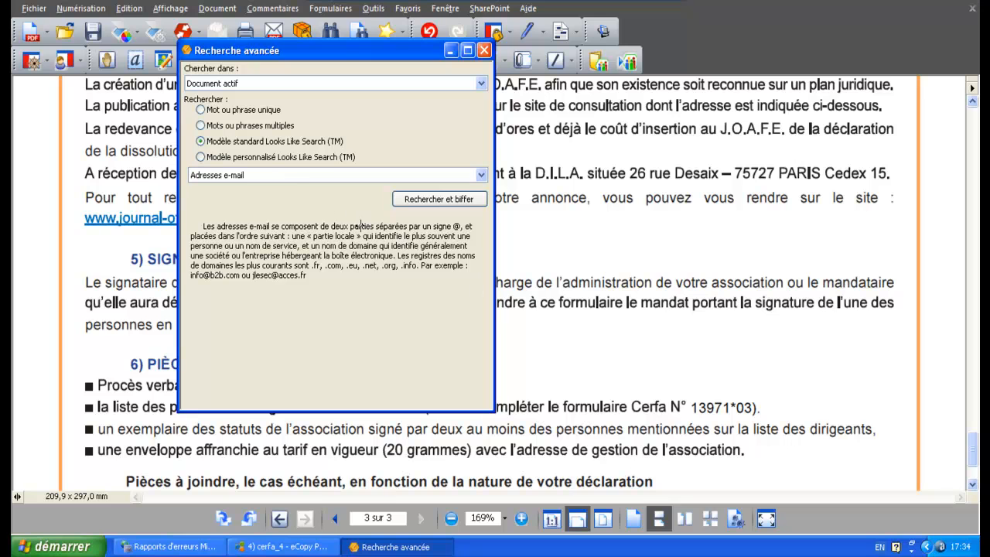
left_click(202, 111)
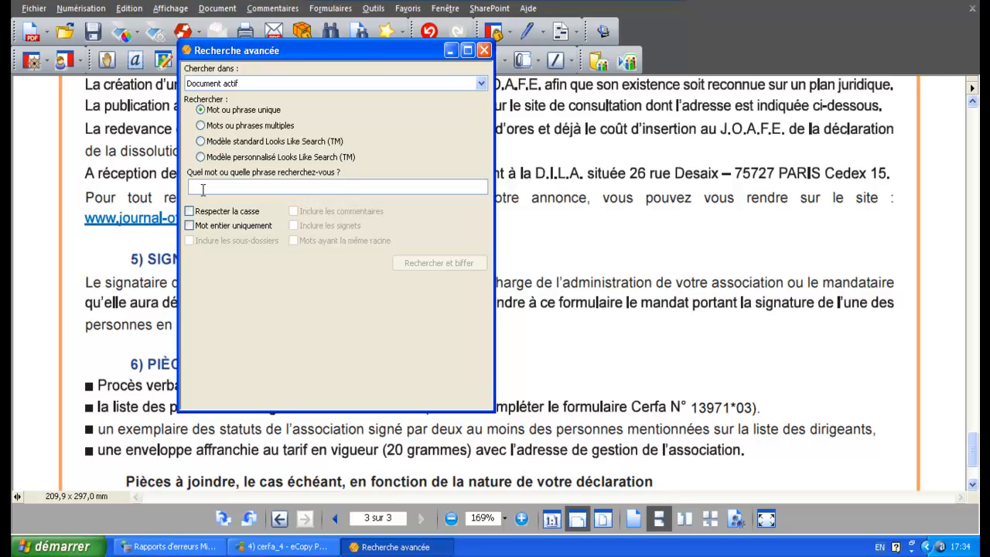
type("J.O")
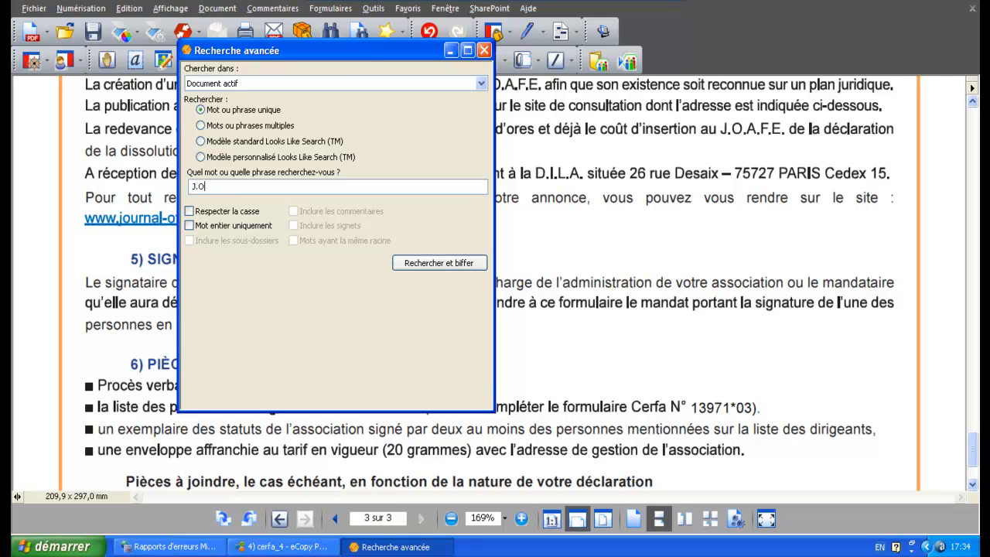
type(".A.F.E")
type(".")
left_click(445, 264)
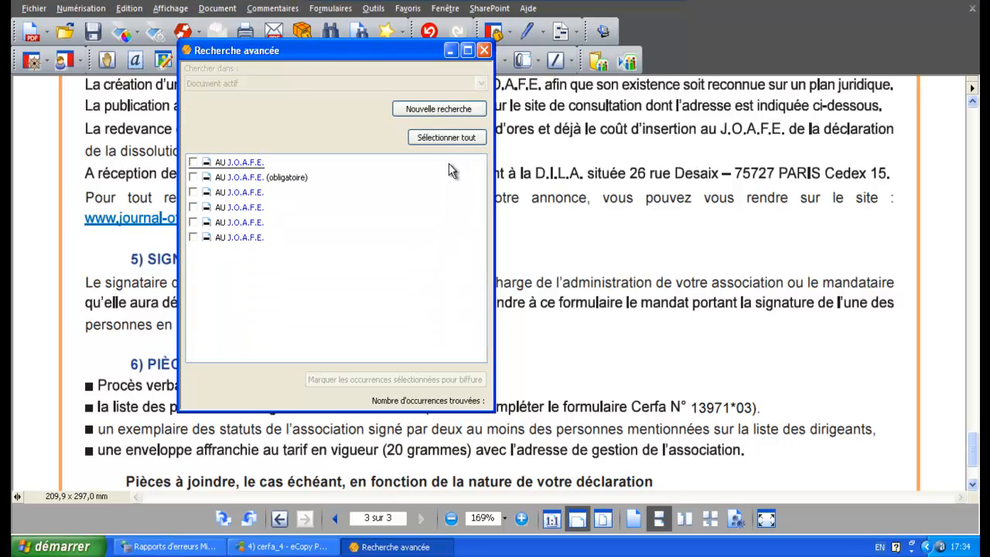
Step: Select all found occurrences of J.O.A.F.E. and mark them for redaction
left_click(455, 142)
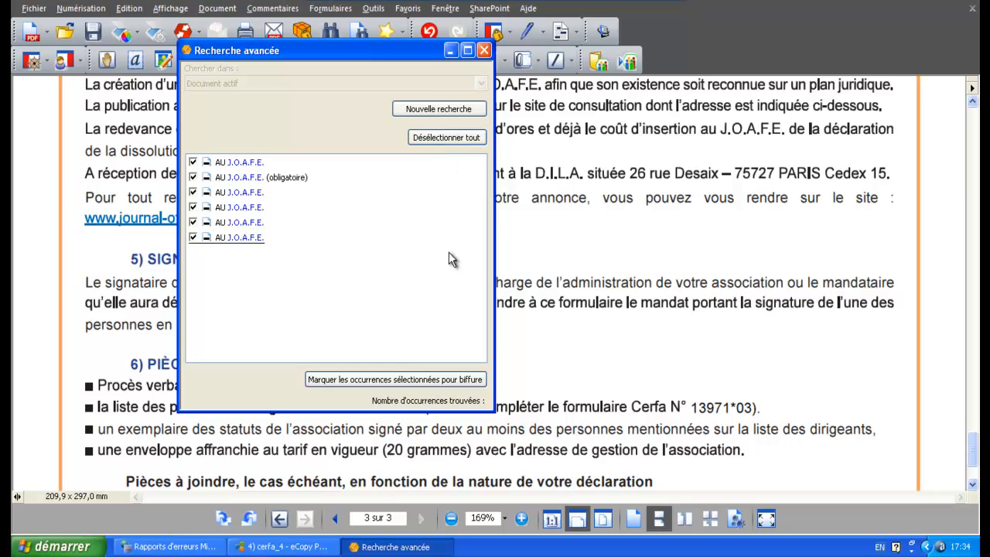
left_click(445, 380)
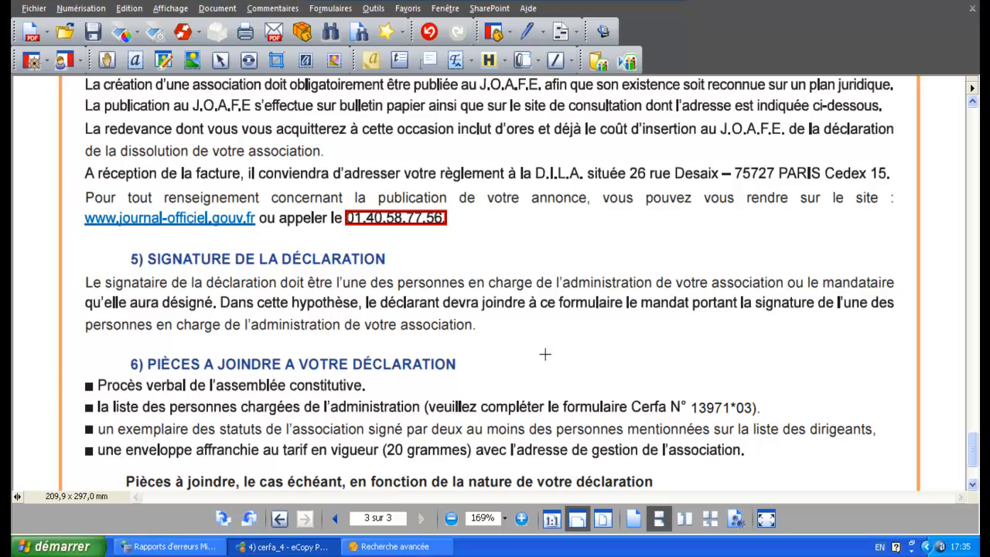
left_click_drag(972, 452, 973, 378)
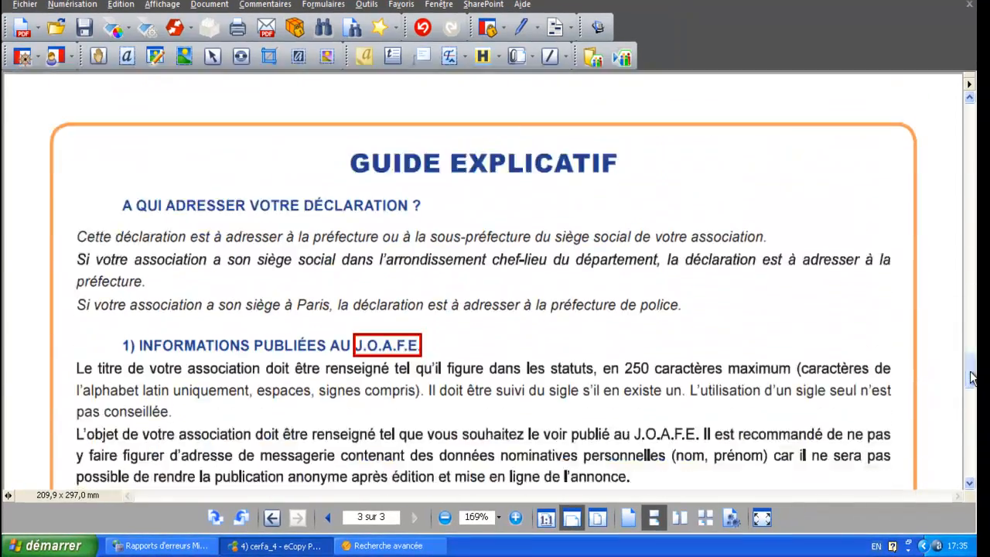
Step: Apply the marked redactions, deleting the annotations, text, images and graphics they cover
left_click(570, 27)
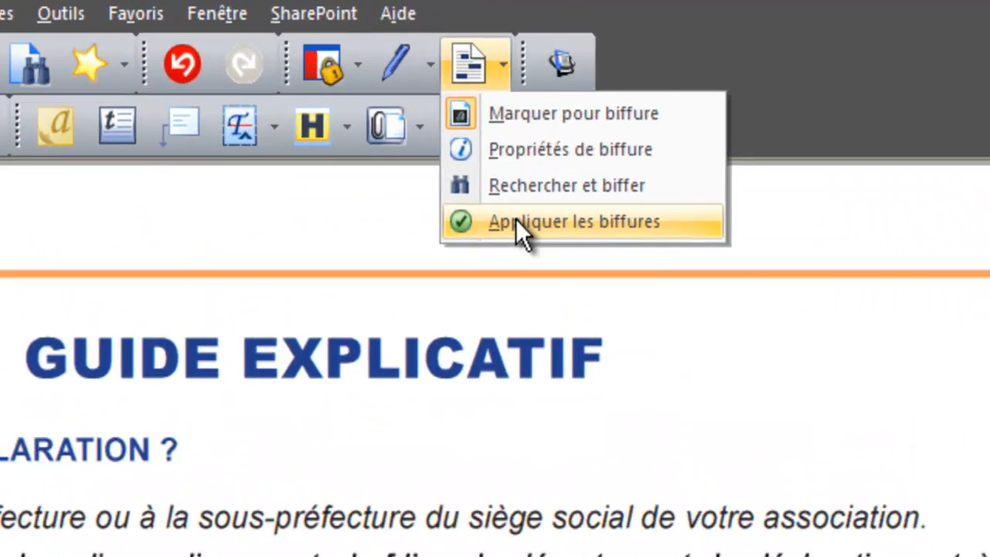
left_click(516, 222)
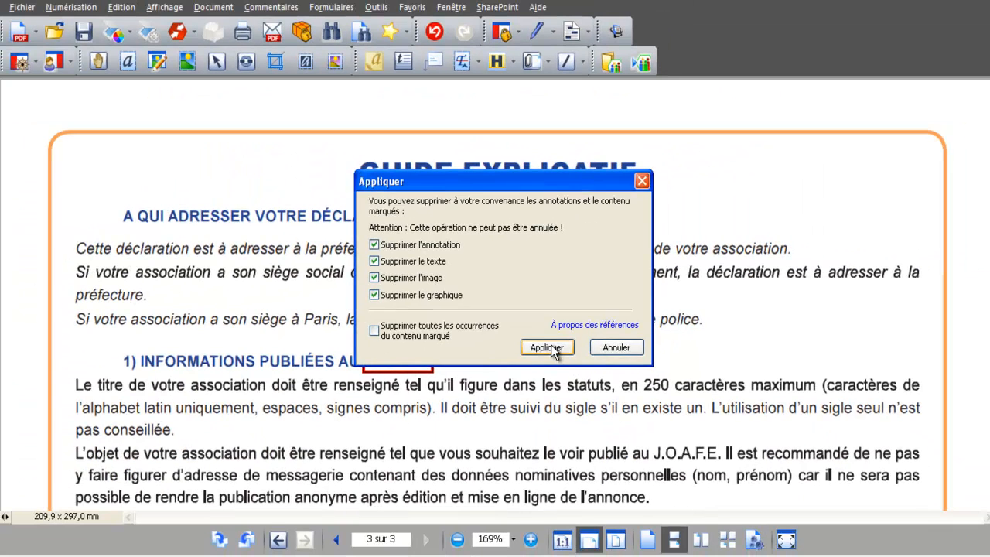
left_click(561, 453)
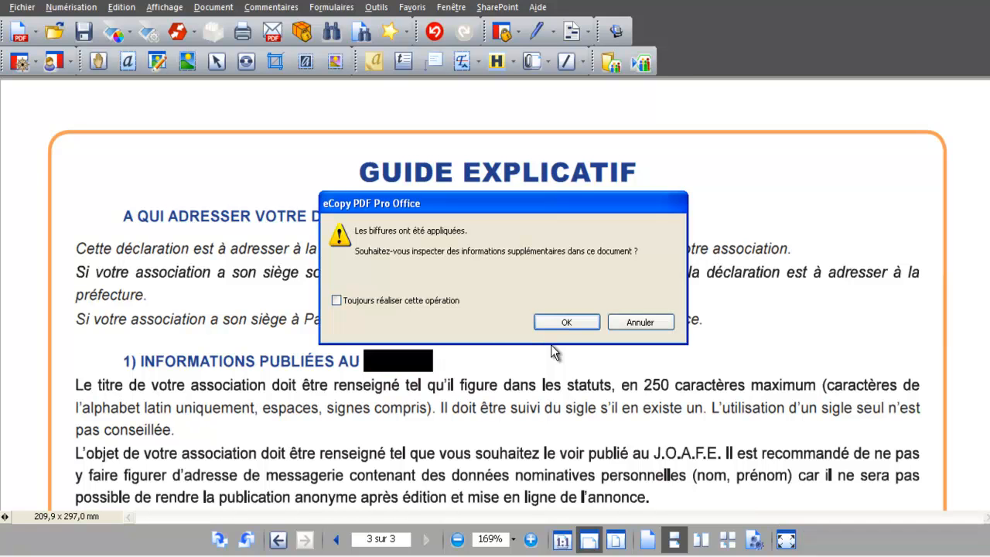
Step: Inspect the document for additional information and remove its comments, deleted content, form fields and actions, metadata and hidden embedded data
left_click(566, 324)
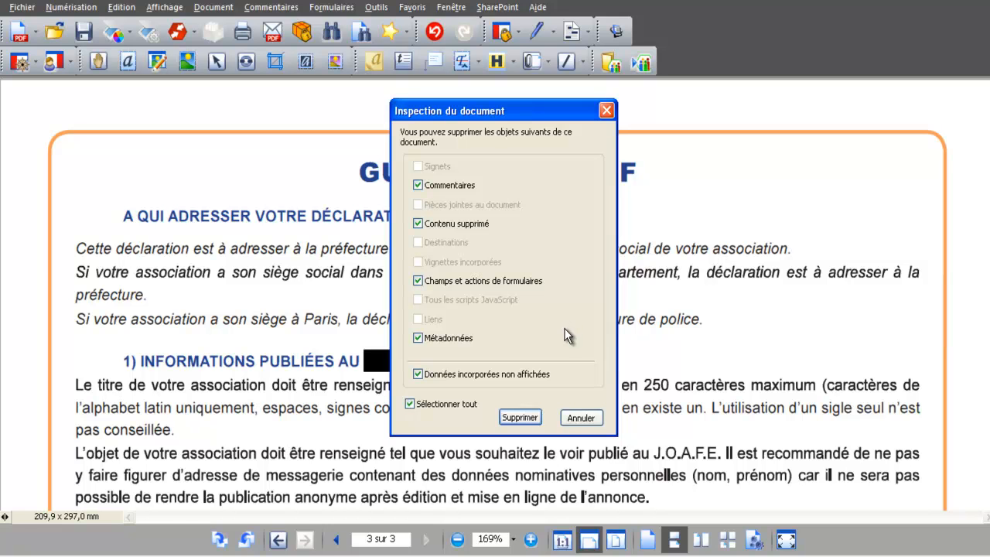
left_click(517, 416)
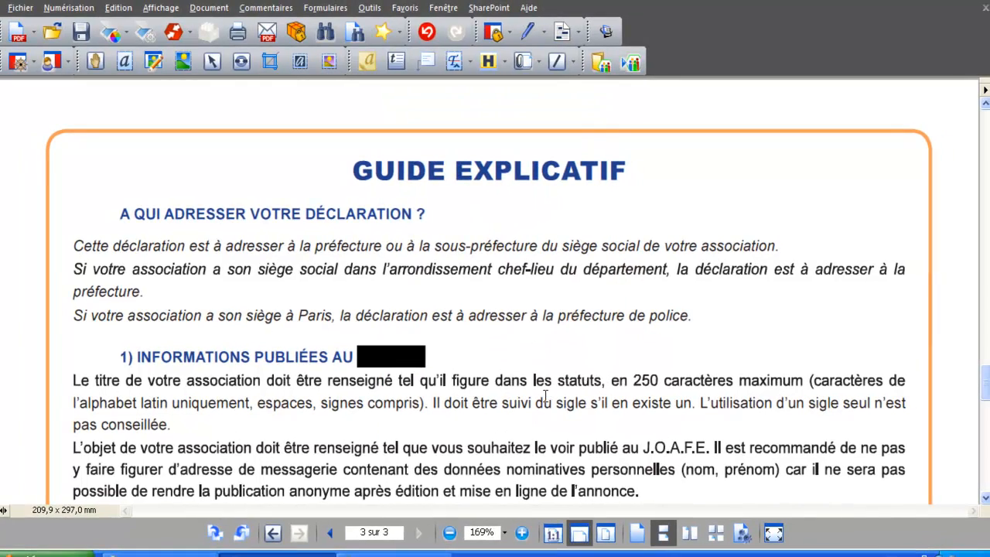
left_click_drag(987, 382, 988, 415)
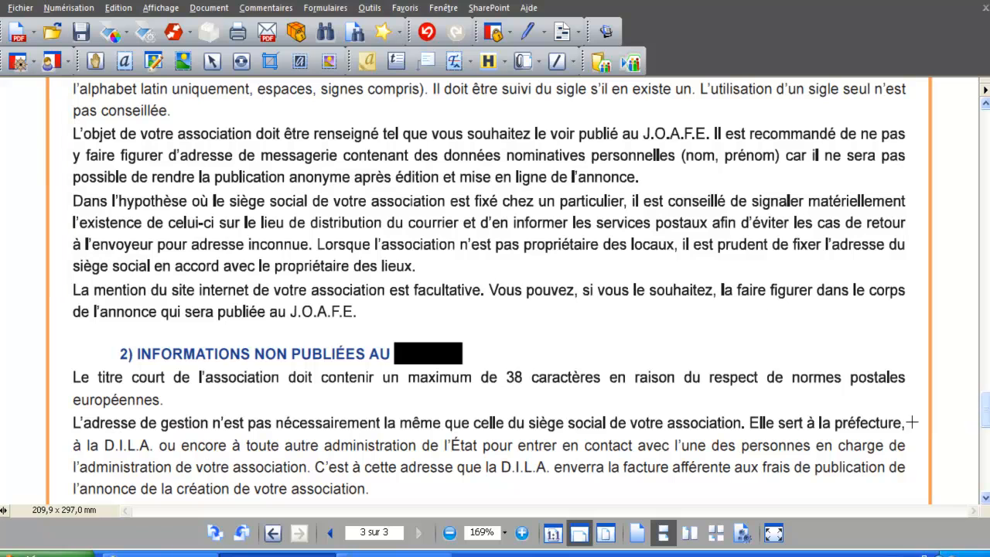
Step: Save the redacted document in the eCopyPDFPro folder as "4) cerfa_4 V2" in PDF format
left_click(21, 8)
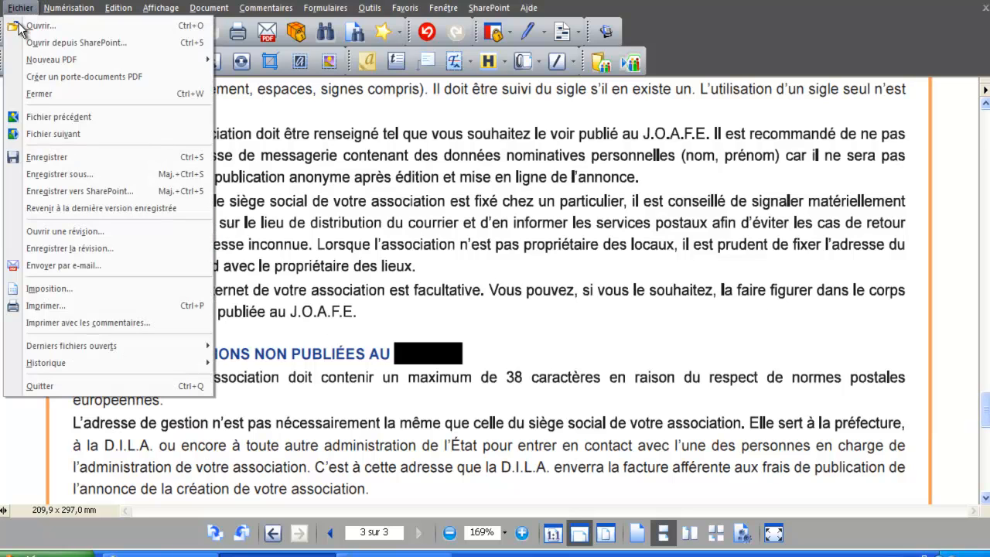
left_click(36, 153)
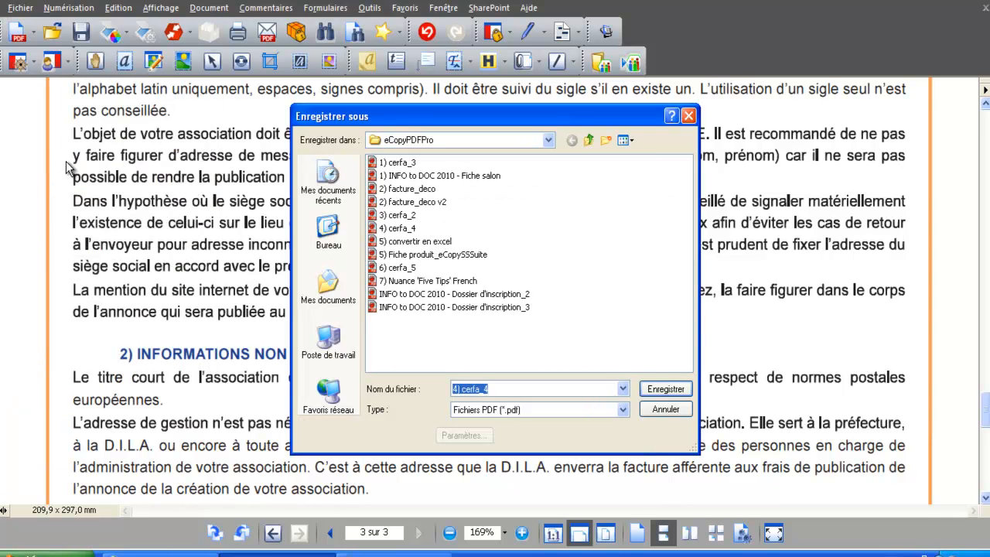
left_click(590, 389)
type("V2")
left_click(681, 390)
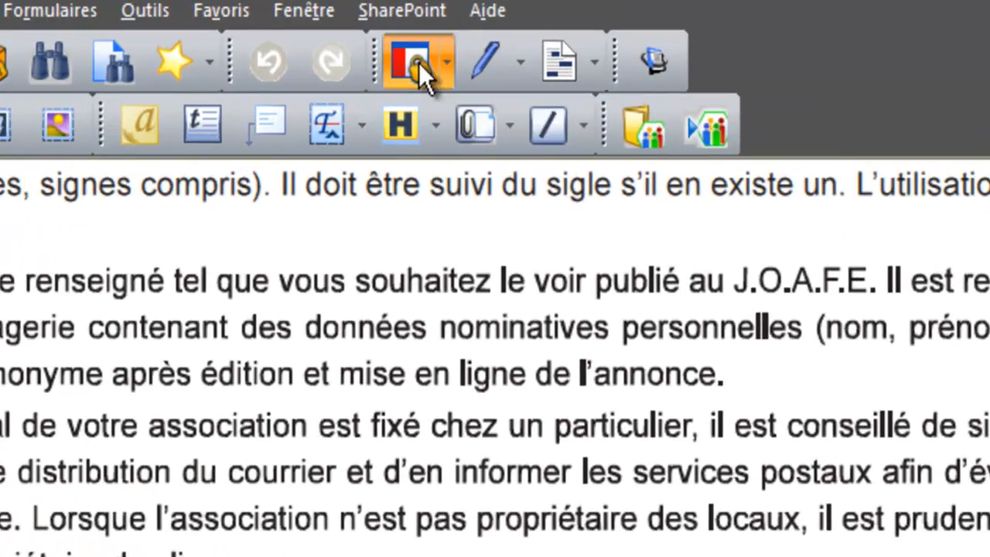
Step: Open the document's interactive password protection settings, keeping compatibility at "PDF 1.5 et supérieur (128 bits)"
left_click(419, 63)
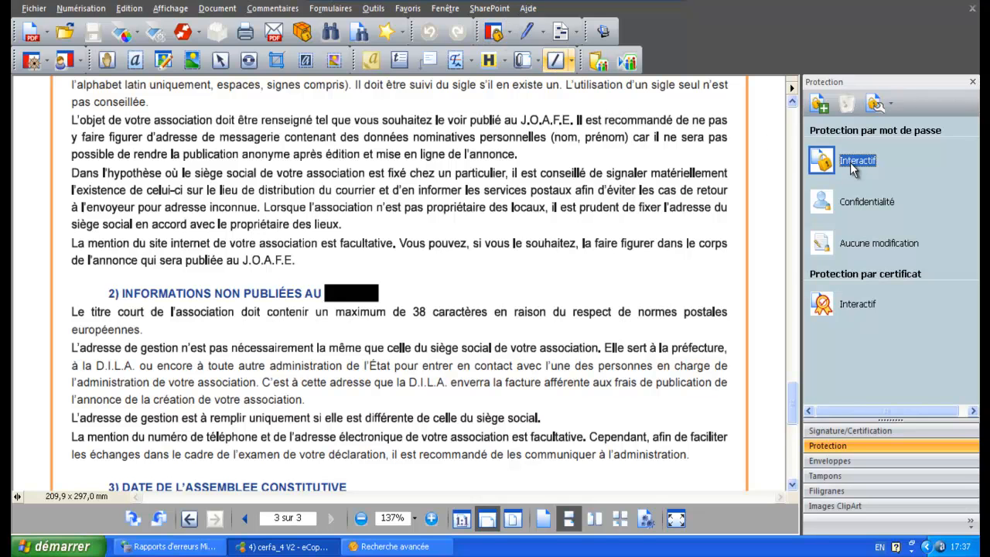
left_click(854, 166)
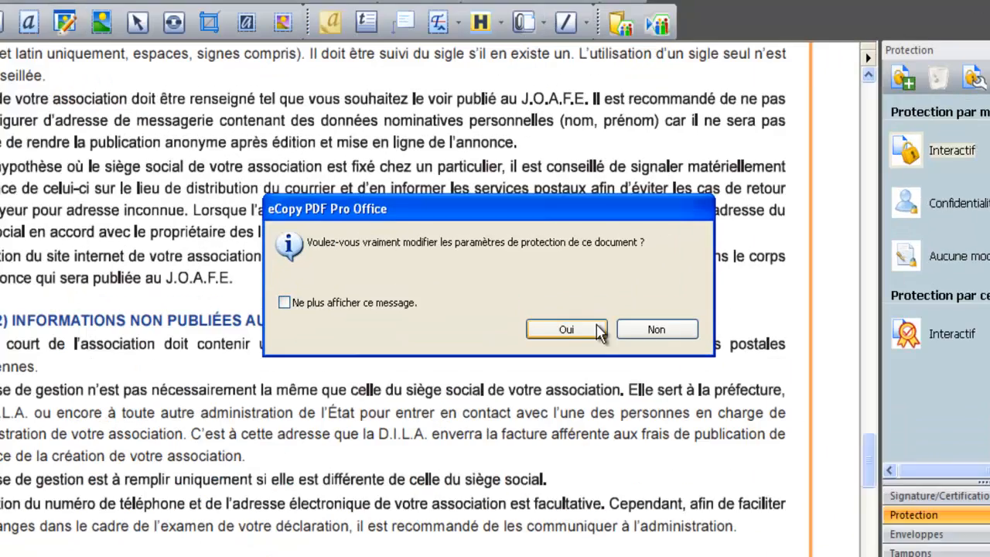
left_click(556, 300)
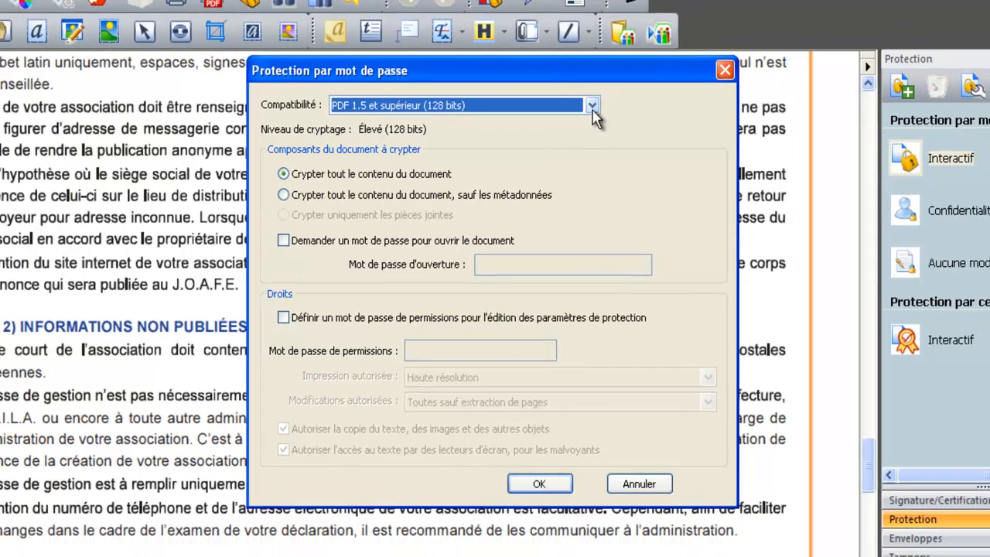
left_click(597, 87)
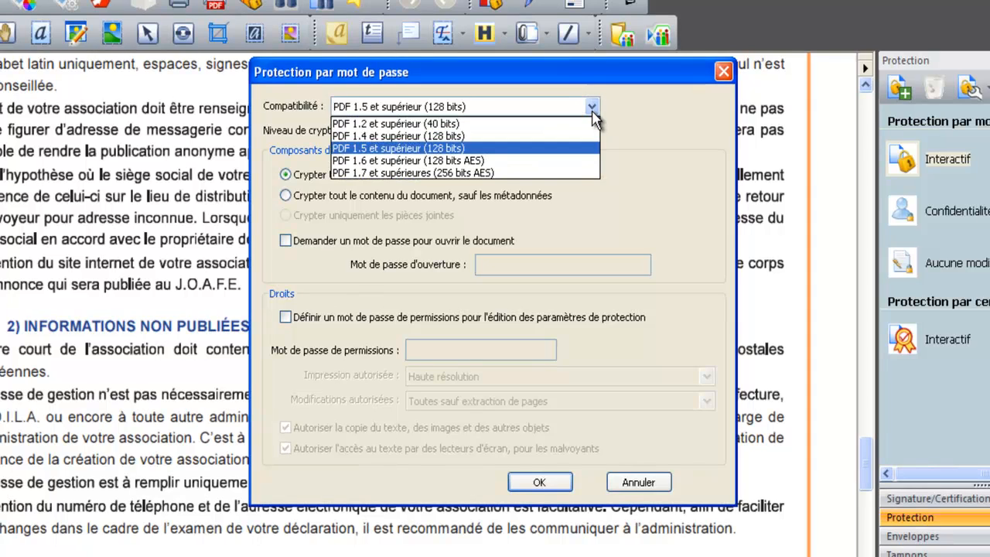
left_click(593, 113)
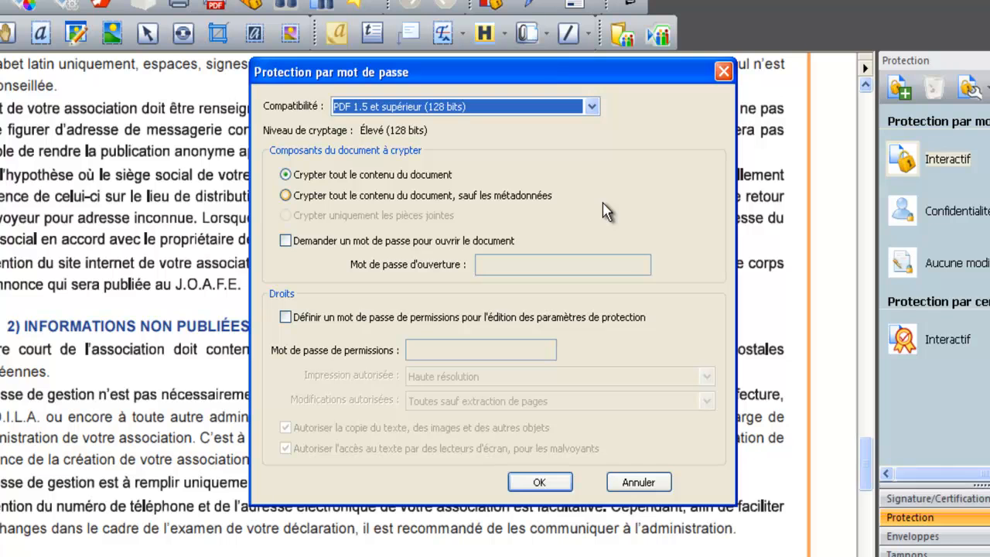
Step: Enable and enter a permissions password, allowing "Haute résolution" printing and the modifications "Toutes sauf extraction de pages"
left_click(286, 318)
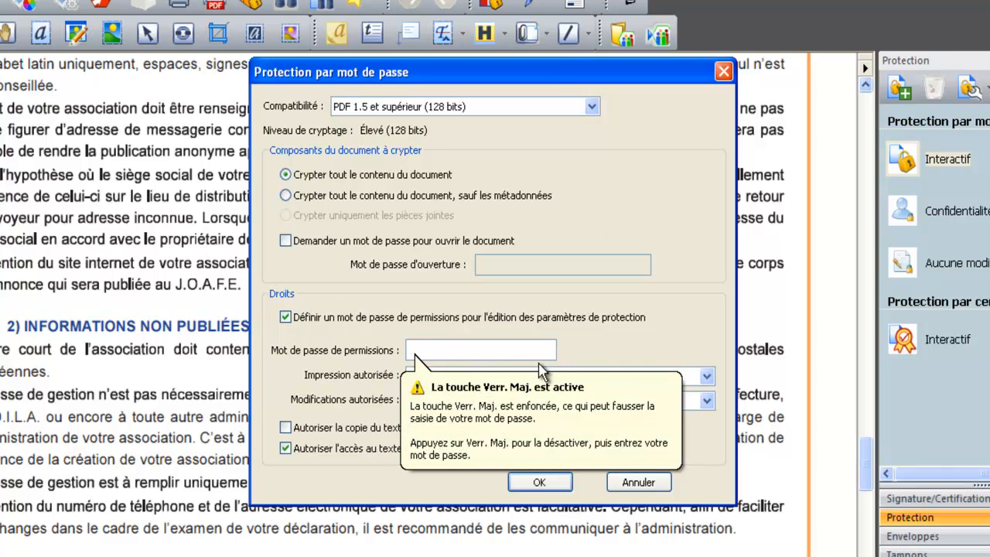
left_click(707, 376)
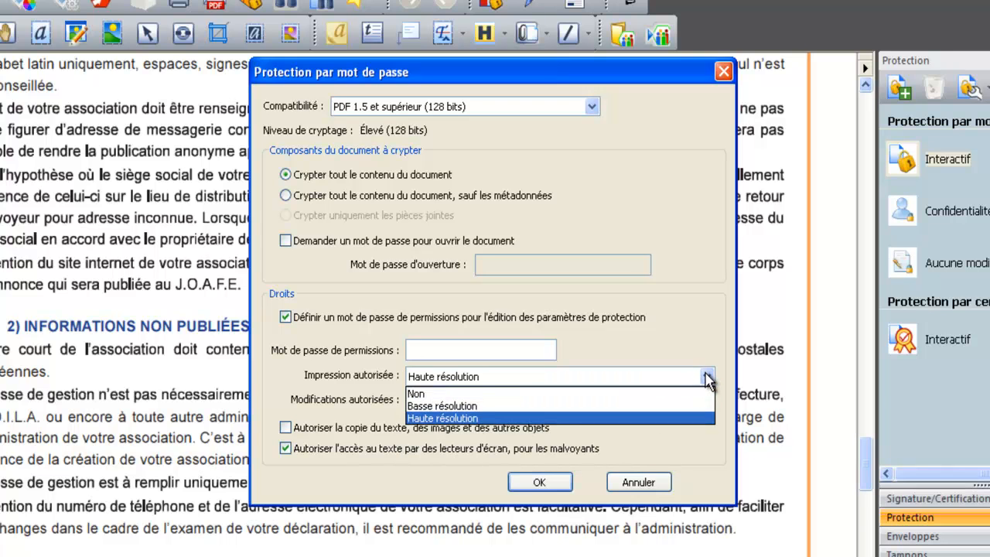
left_click(707, 377)
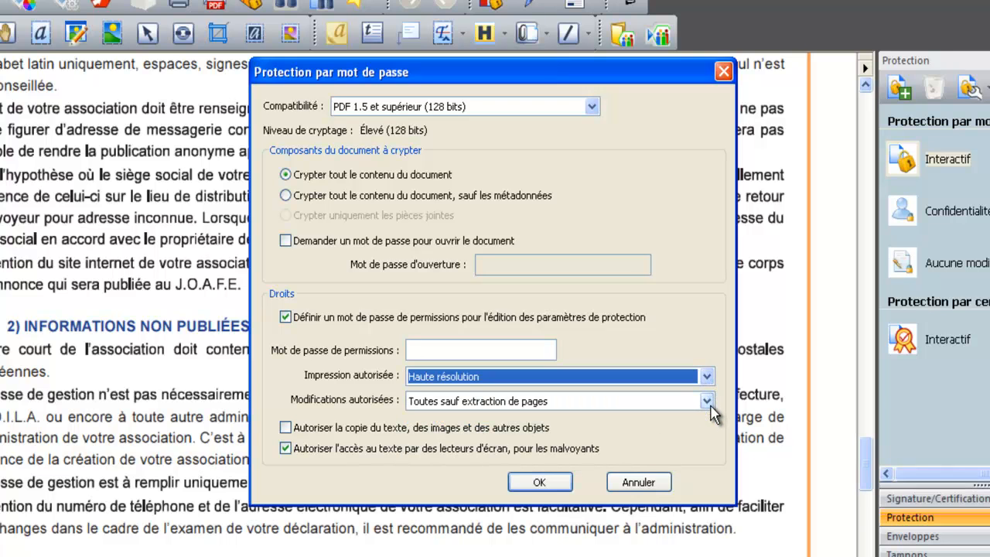
left_click(707, 402)
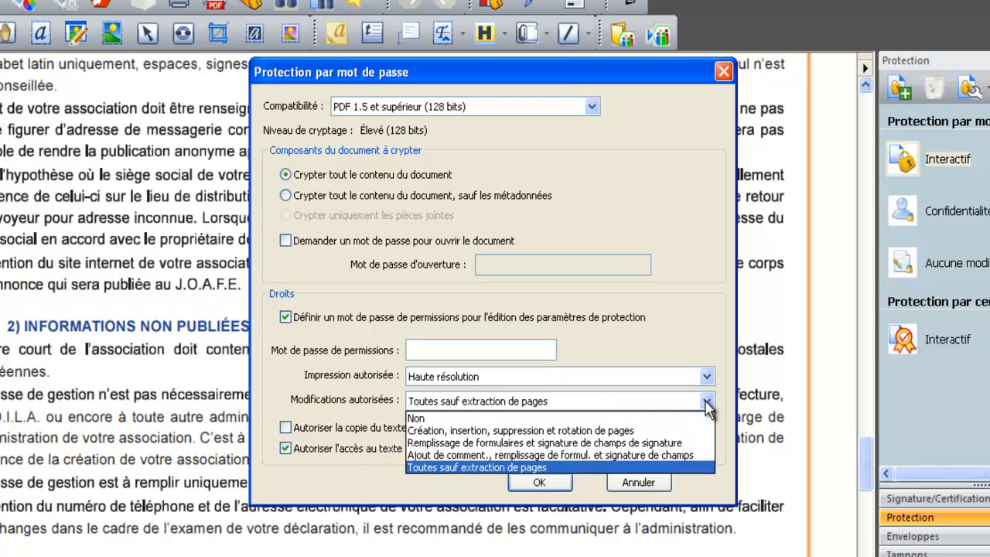
left_click(706, 402)
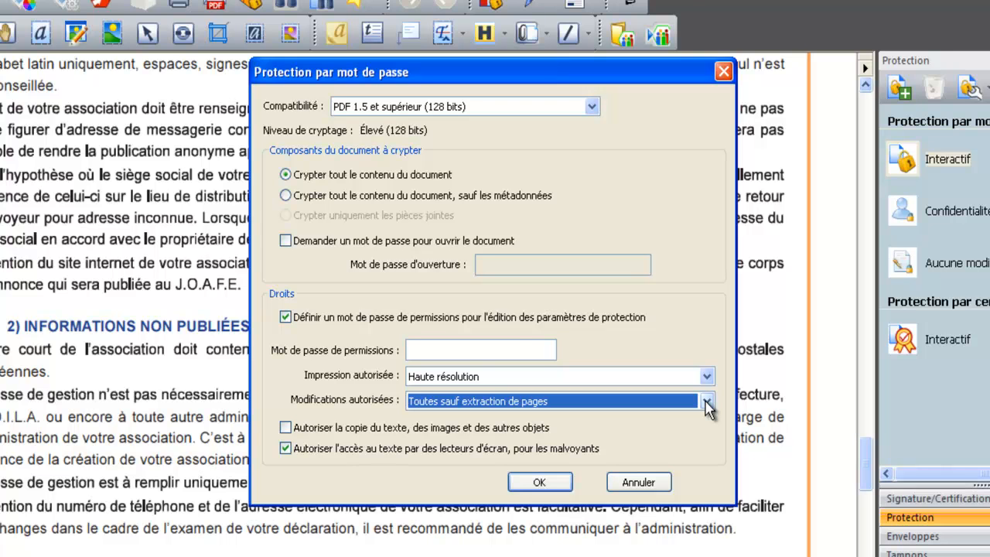
left_click(519, 350)
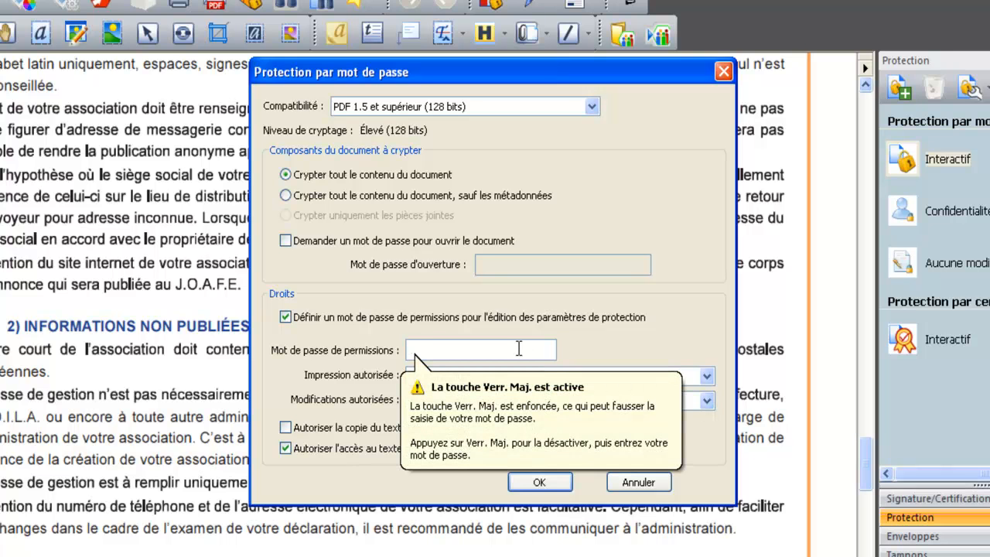
type("1234")
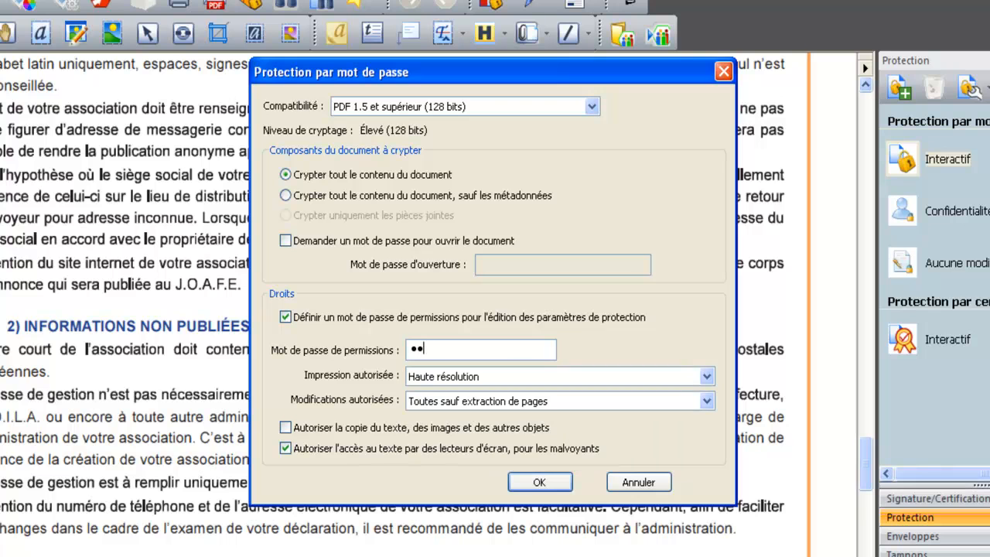
Step: Accept the protection settings and re-enter the permissions password to confirm them for the document
left_click(539, 482)
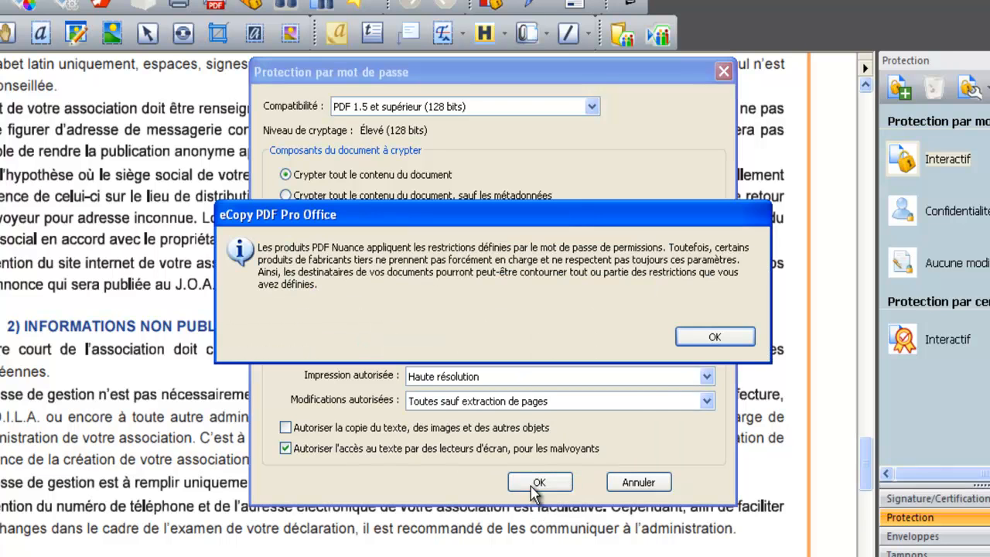
left_click(715, 338)
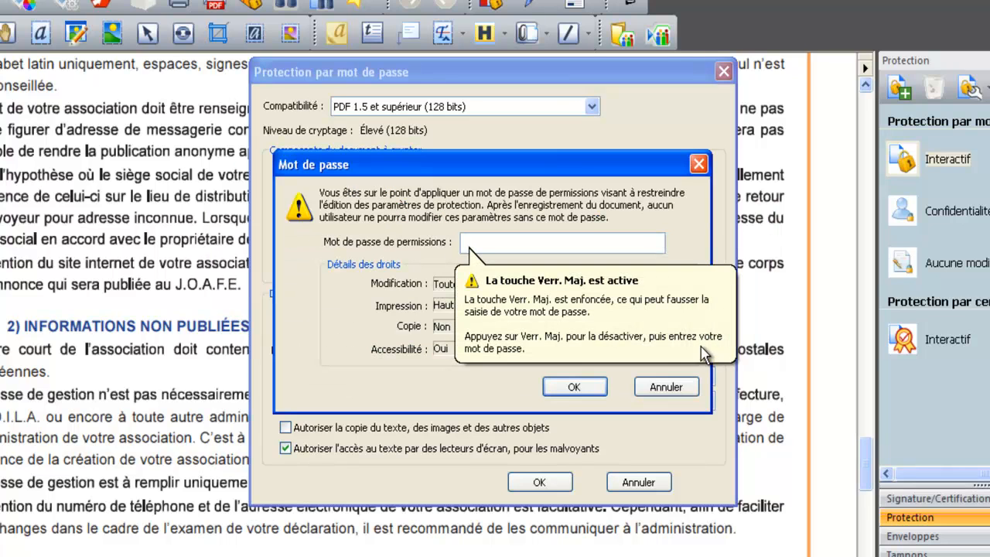
type("1234")
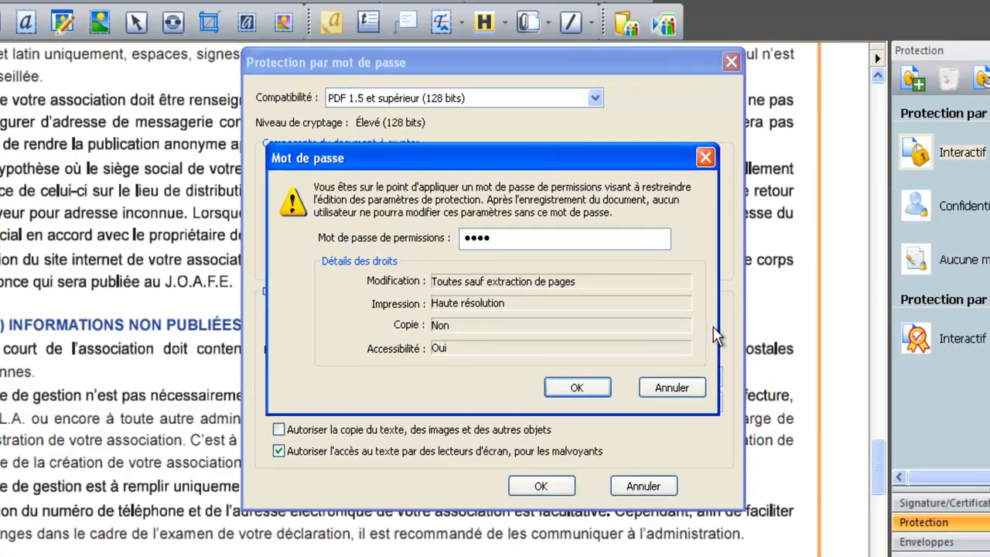
left_click(574, 386)
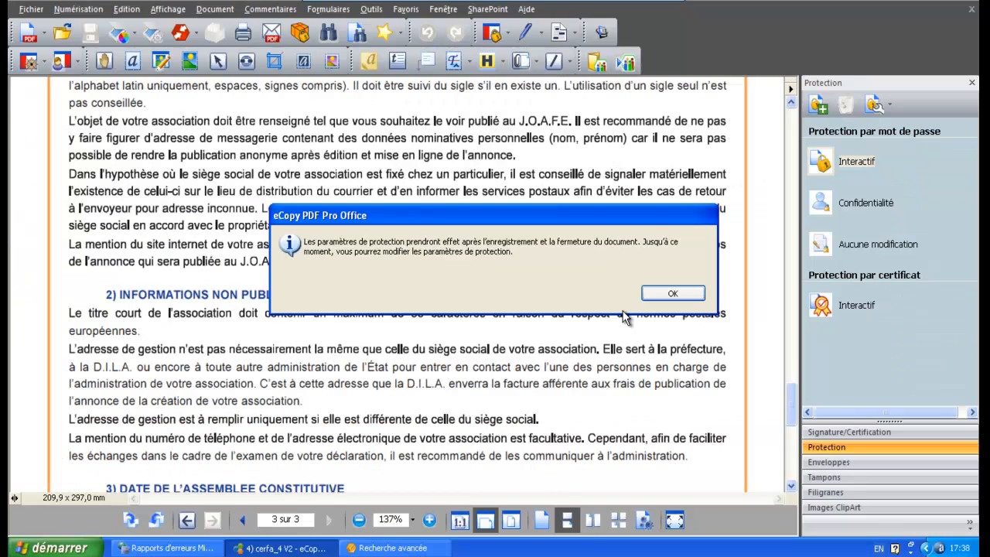
left_click(670, 294)
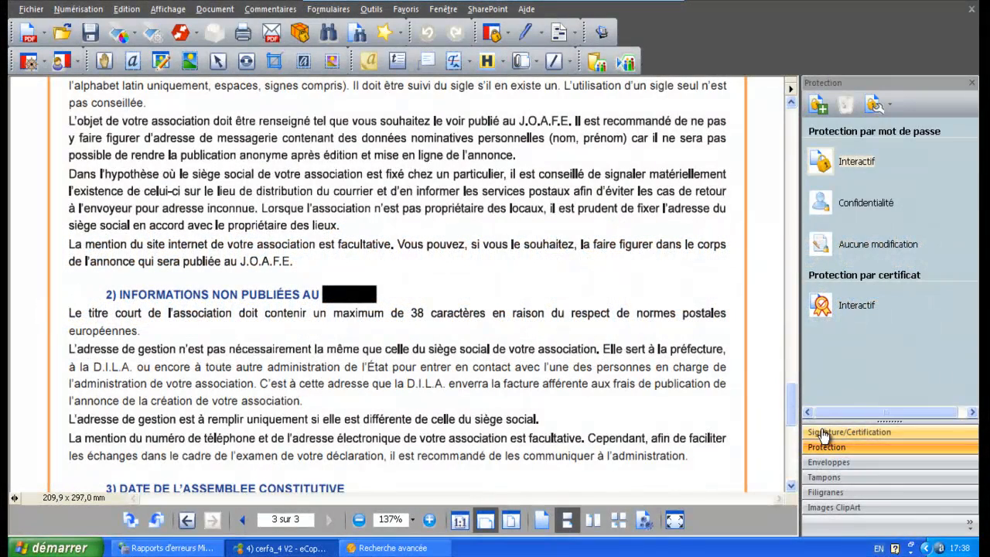
Step: Look through the stamps (Tampons) library and open the document signature and certification options
left_click(823, 433)
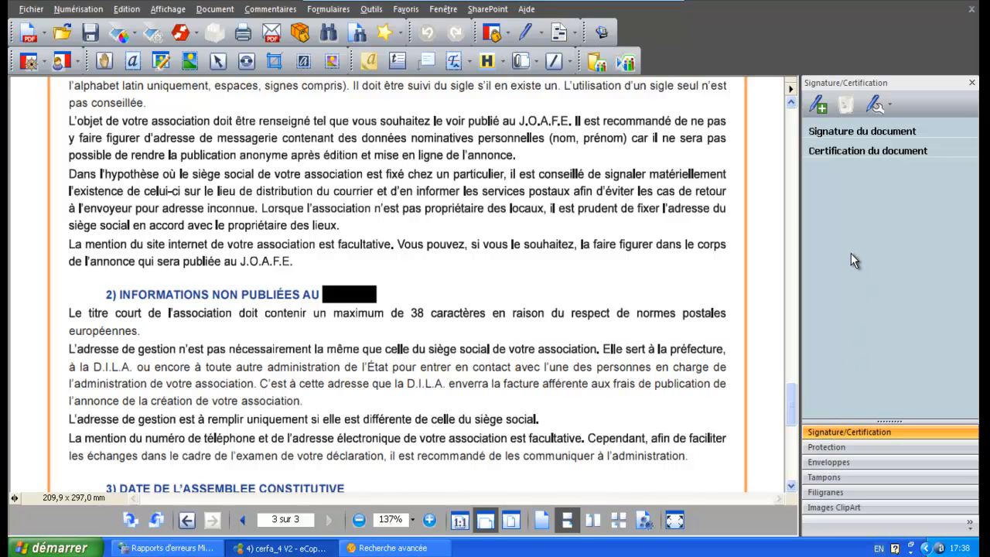
left_click(845, 479)
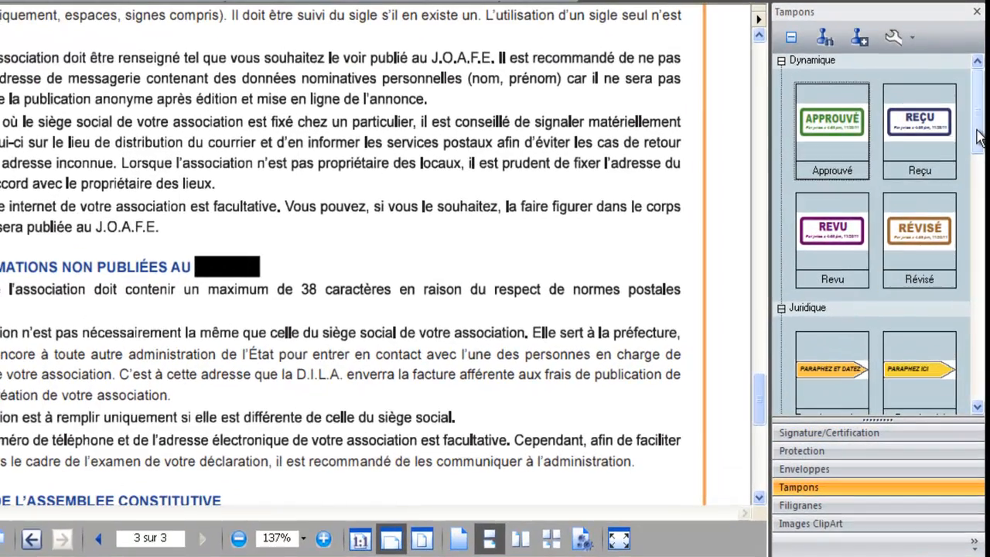
left_click_drag(979, 138, 984, 293)
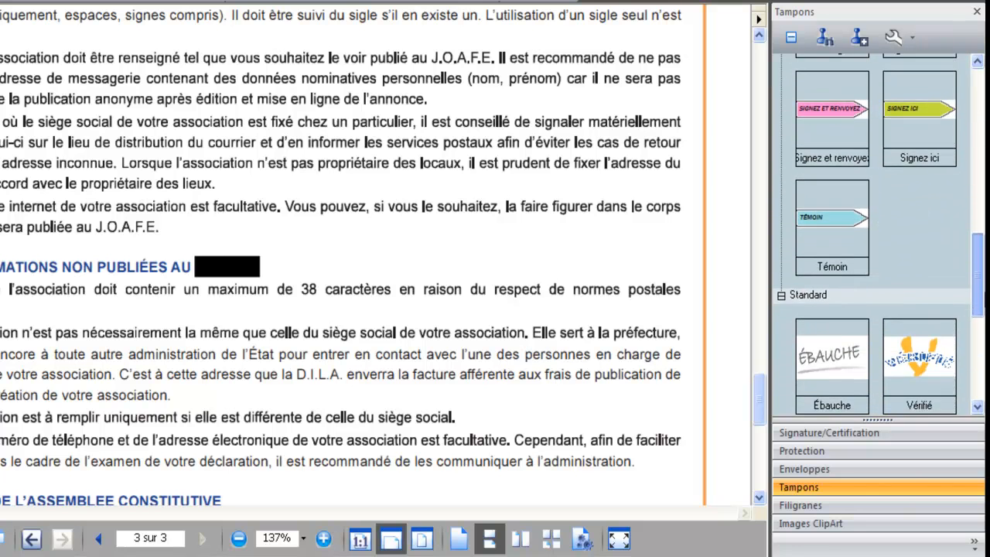
left_click(896, 438)
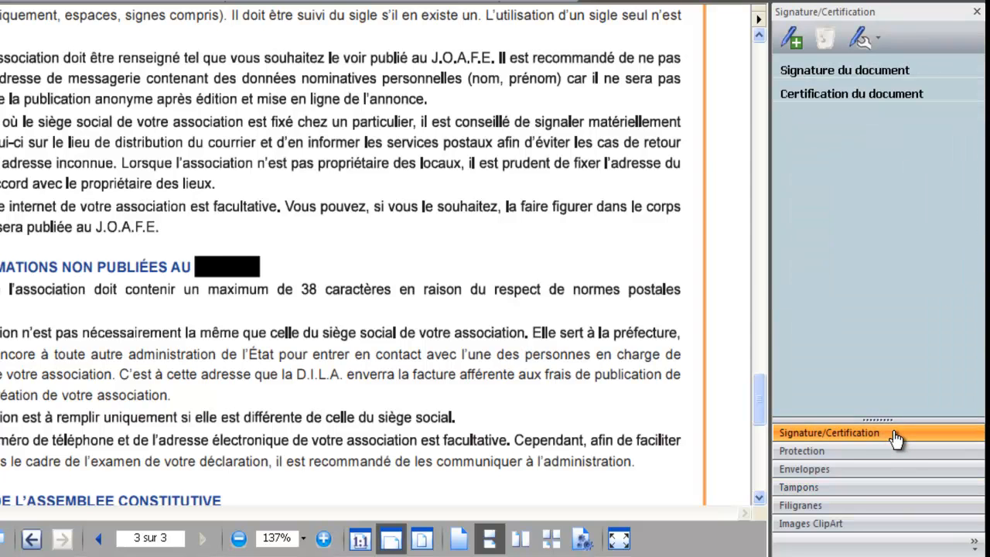